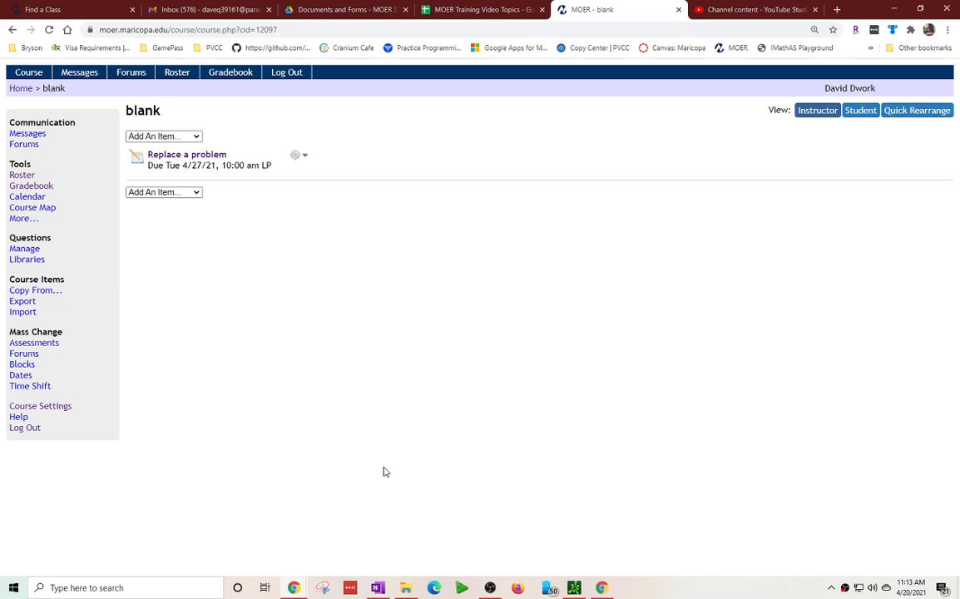
Open the student's profile from the course roster and set the Time Limit Multiplier to 1.5, saving the change.
click(19, 176)
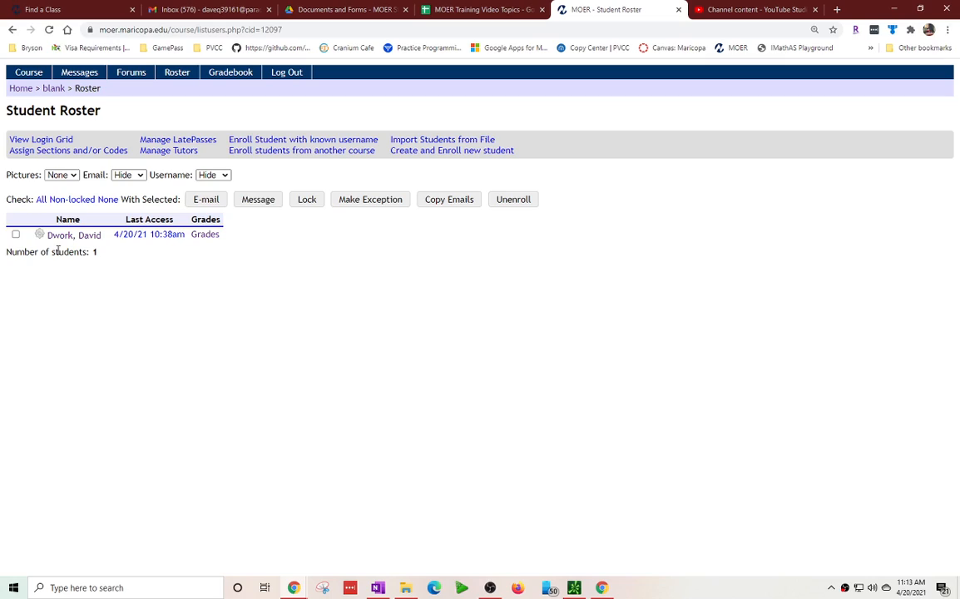
click(42, 238)
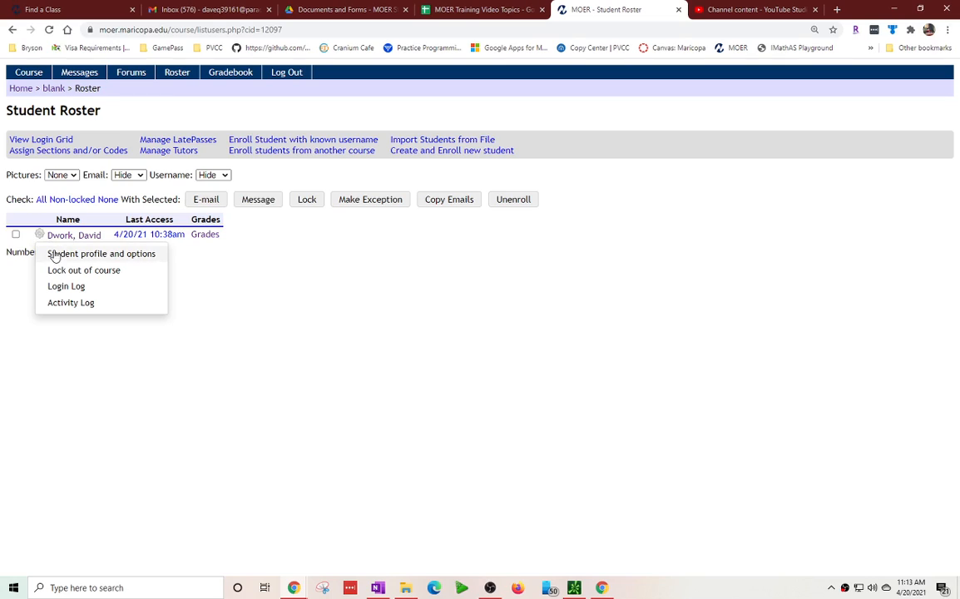
click(118, 255)
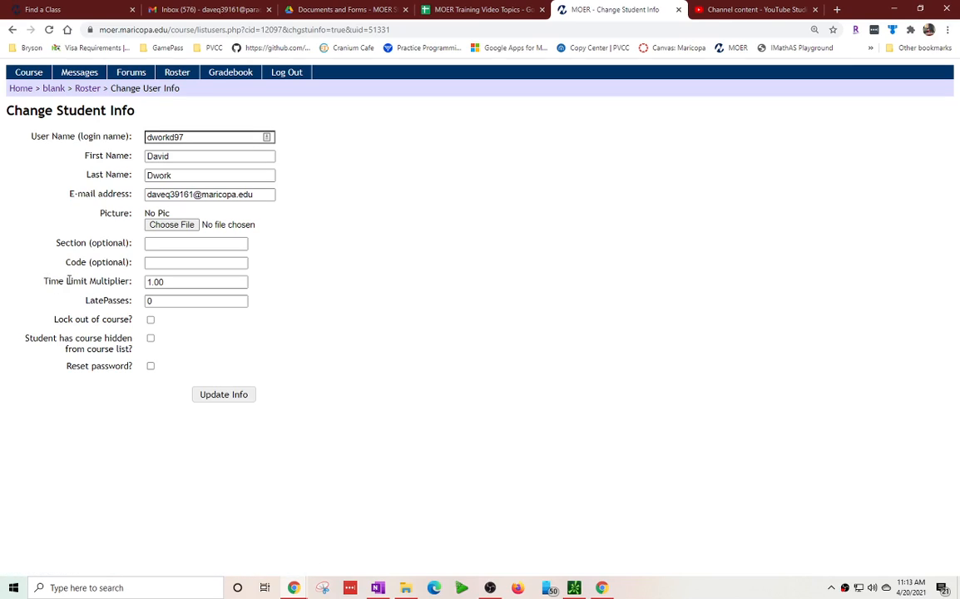
drag(184, 281, 154, 281)
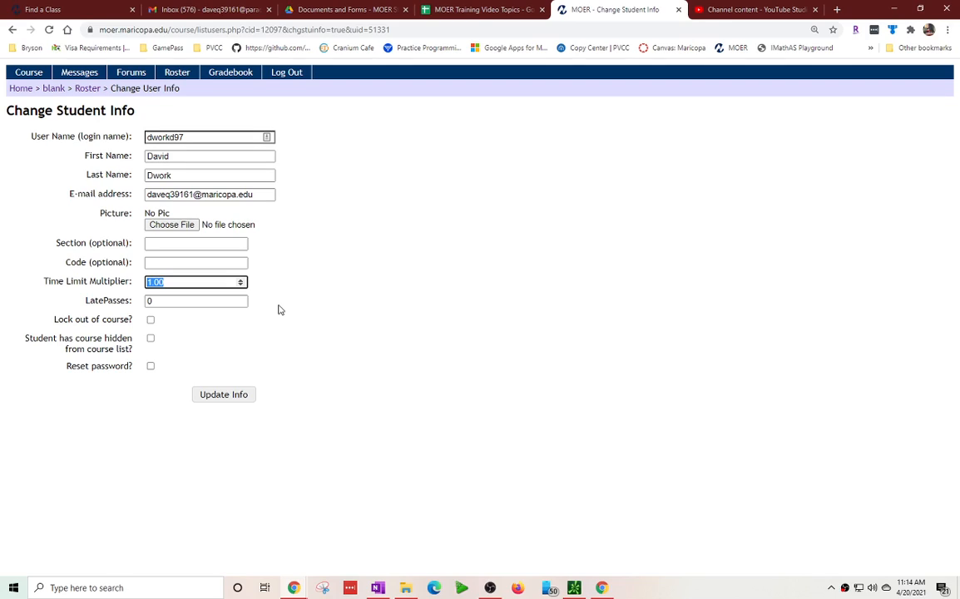
text(1.5)
click(228, 397)
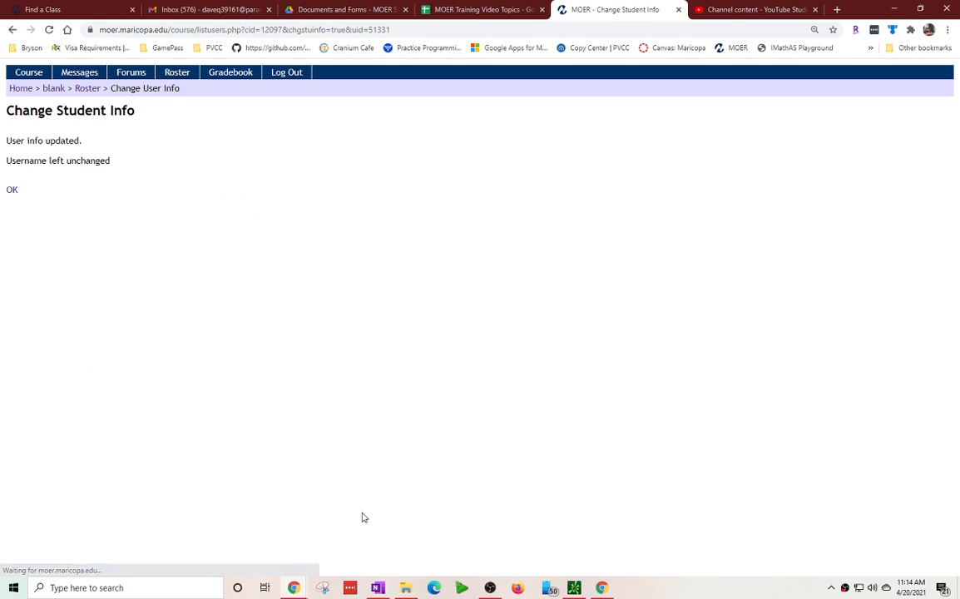
click(12, 190)
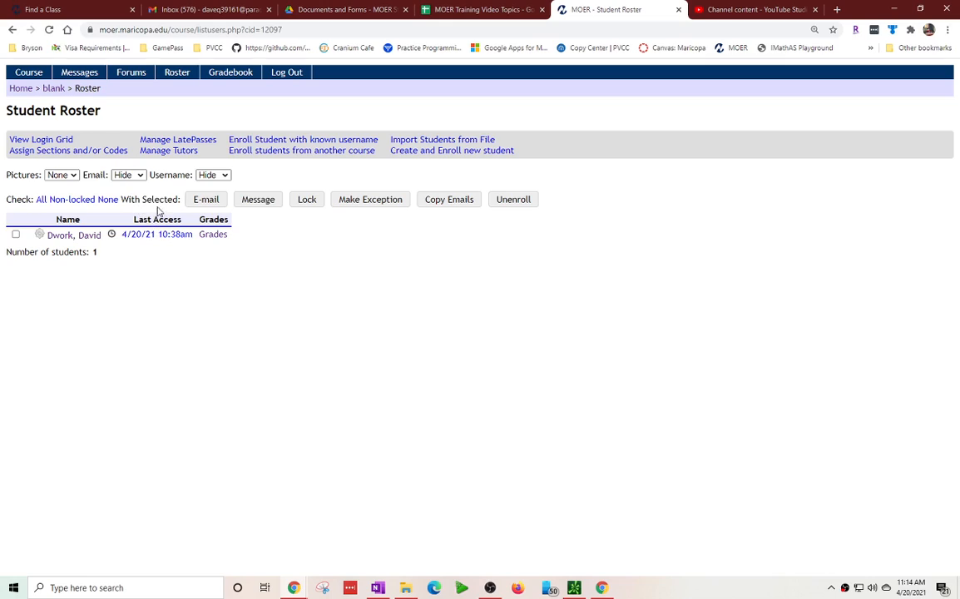
Reopen the student's profile options and set the Time Limit Multiplier to 2, then save and return to the roster.
click(110, 234)
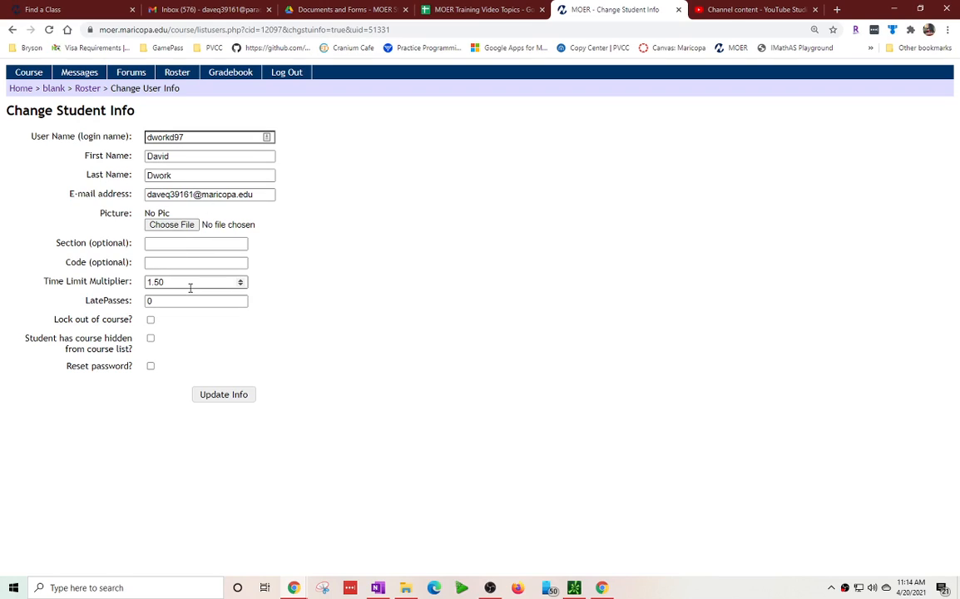
click(12, 31)
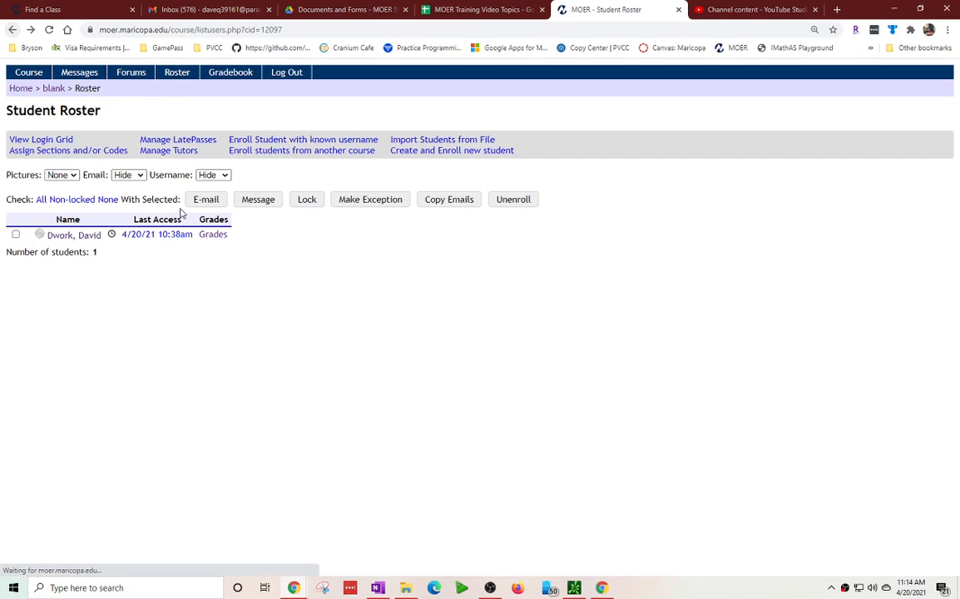
click(41, 235)
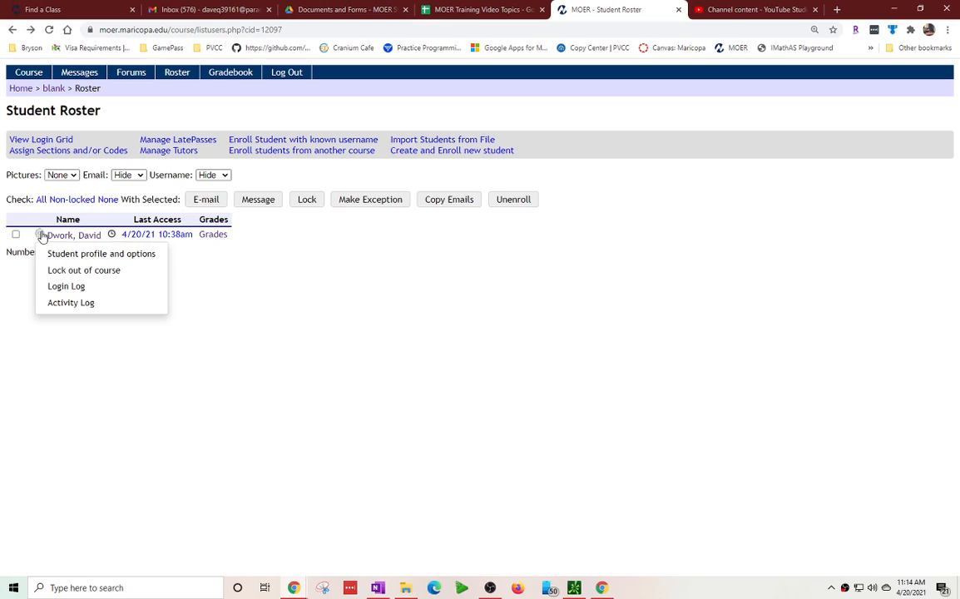
click(89, 253)
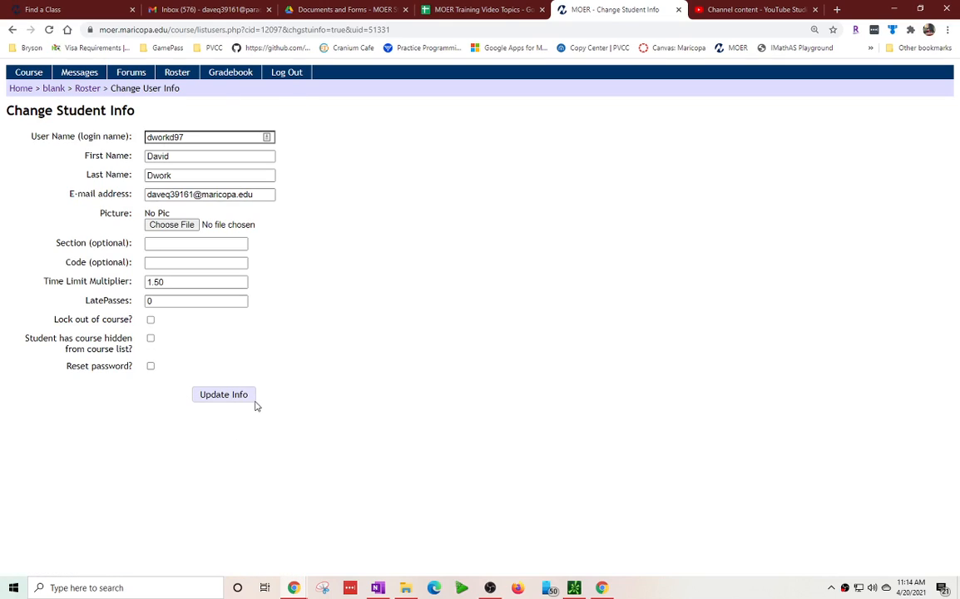
double_click(196, 282)
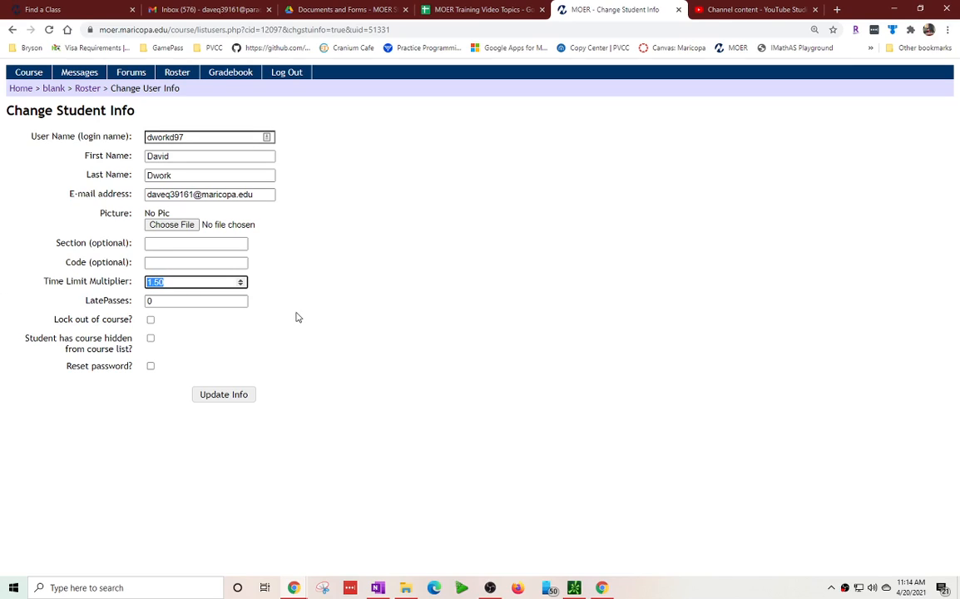
text(2)
click(231, 396)
click(13, 190)
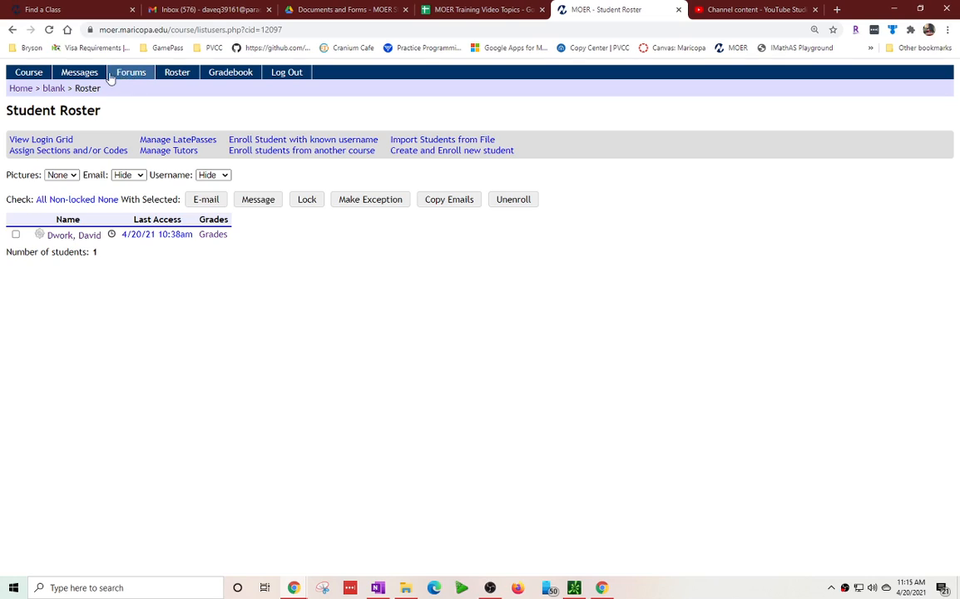
Go back to the course roster and open the student's grades detail.
click(52, 89)
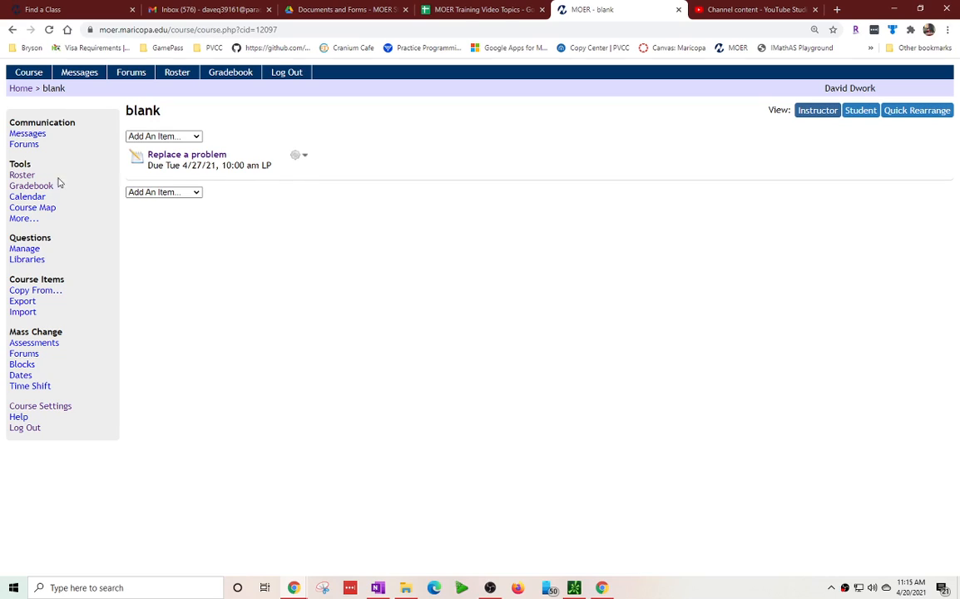
click(22, 175)
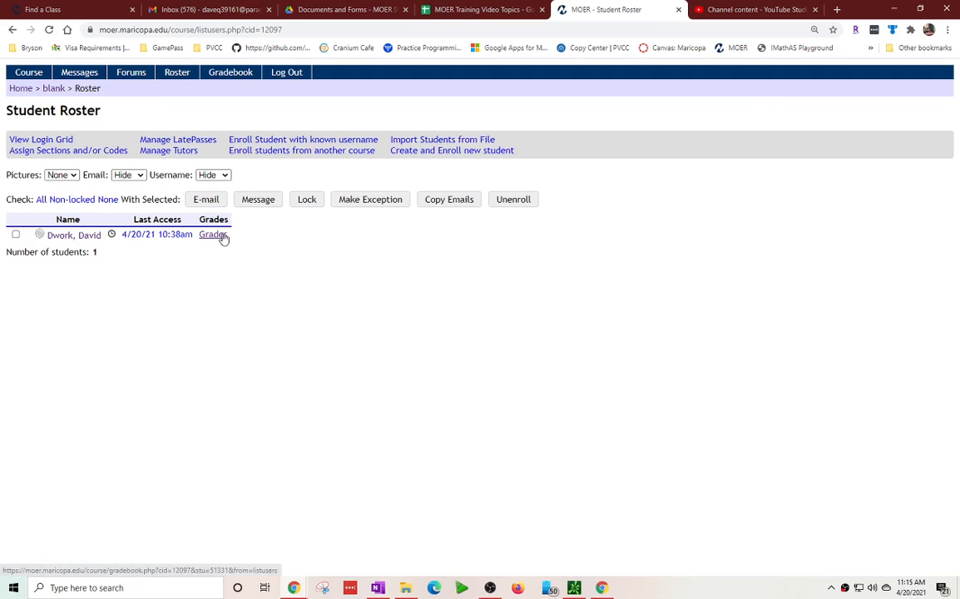
click(218, 236)
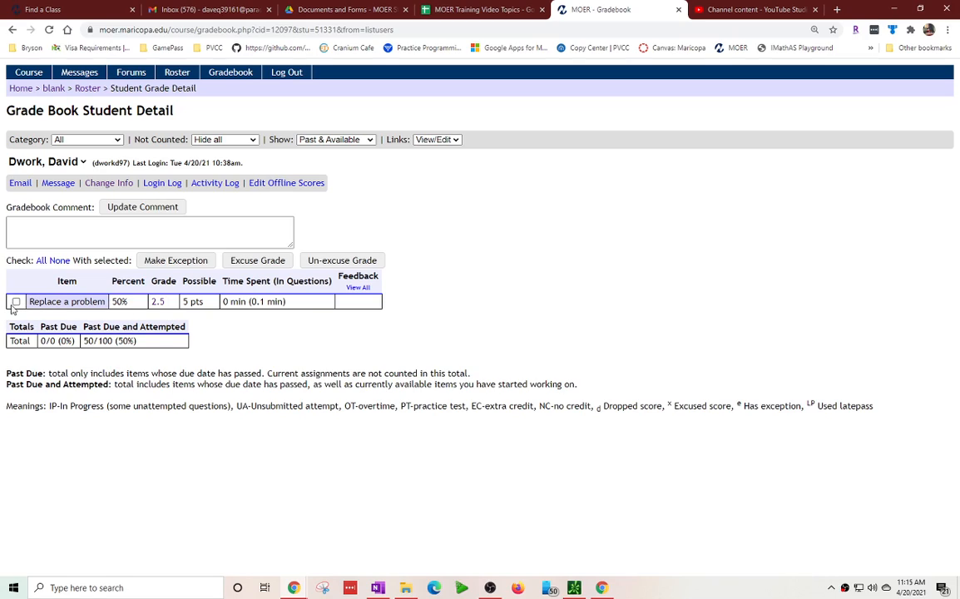
Make an exception for the Replace a problem assessment allowing an additional 30 minutes when the time limit is active or expired.
click(17, 303)
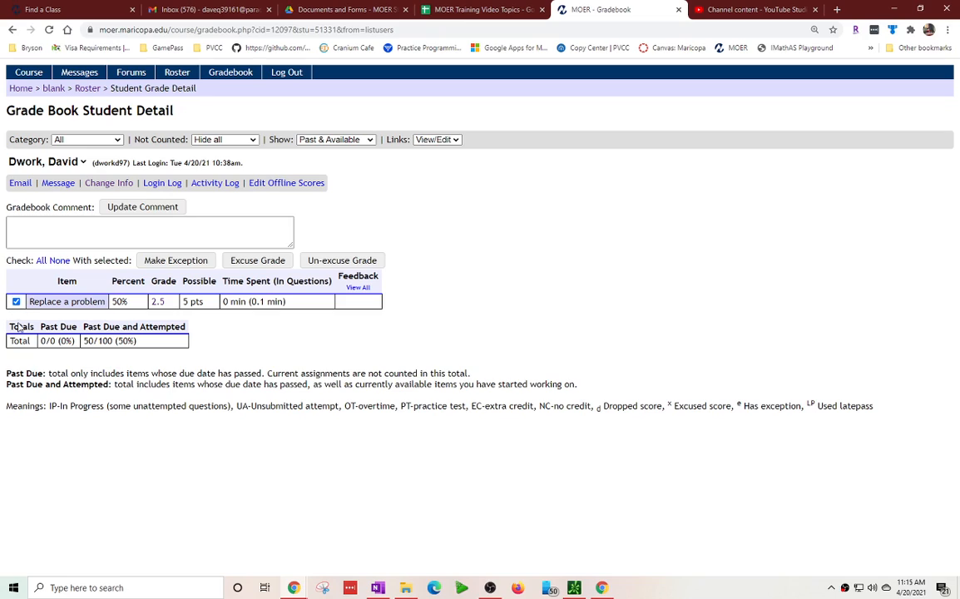
click(193, 260)
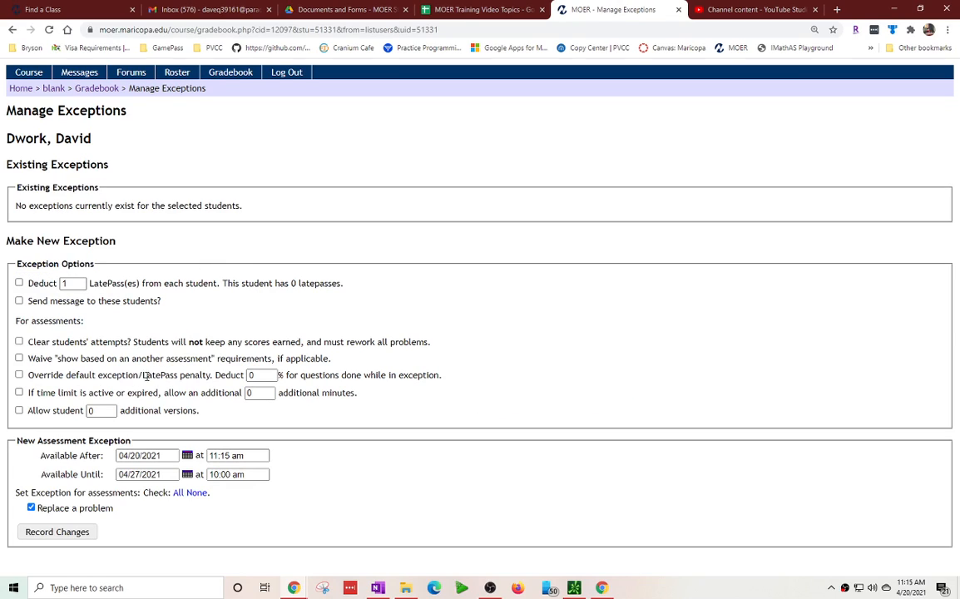
click(19, 391)
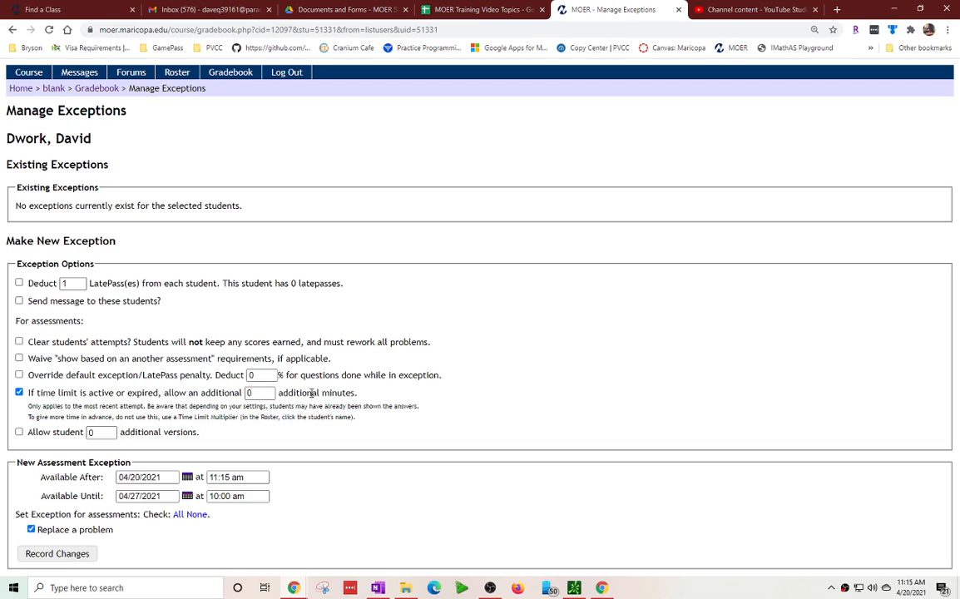
click(273, 392)
key(BackSpace)
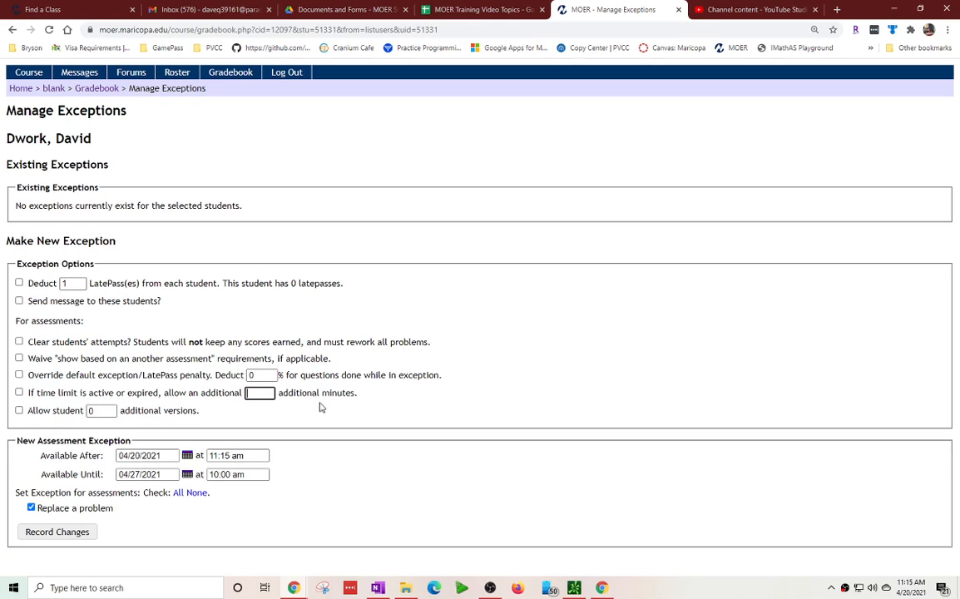
text(30)
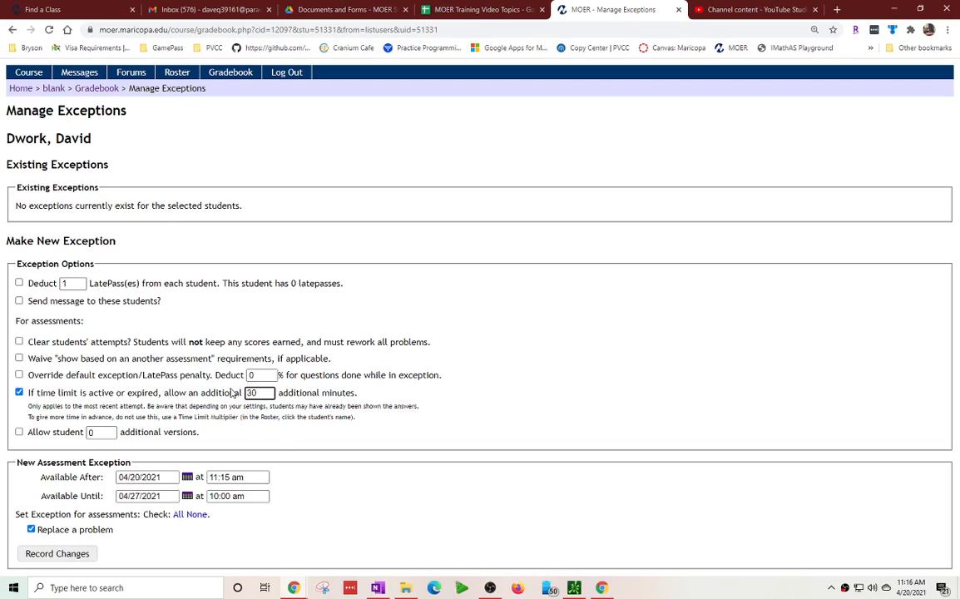
Set the exception's Available Until to 04/20/2021 at 11:59 PM.
click(73, 556)
click(30, 529)
click(31, 529)
click(139, 495)
click(142, 496)
key(BackSpace)
text(0)
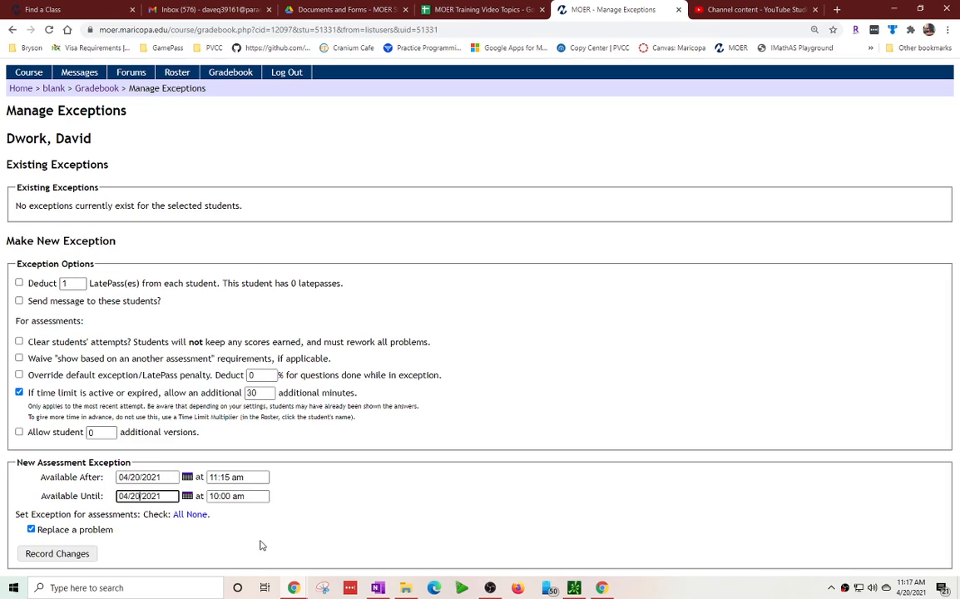
key(Tab)
text(1159)
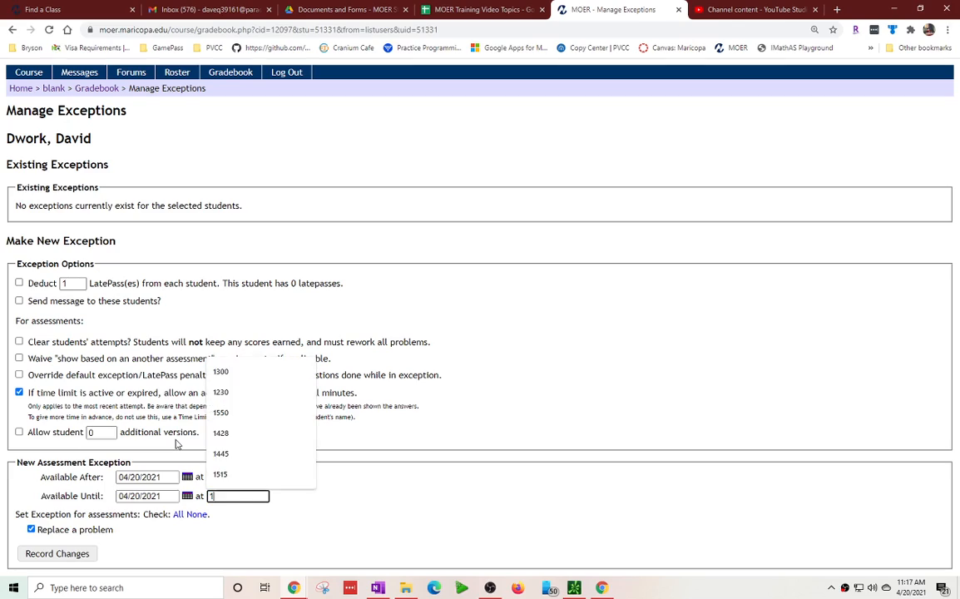
key(BackSpace)
key(BackSpace)
text(11:59 PM)
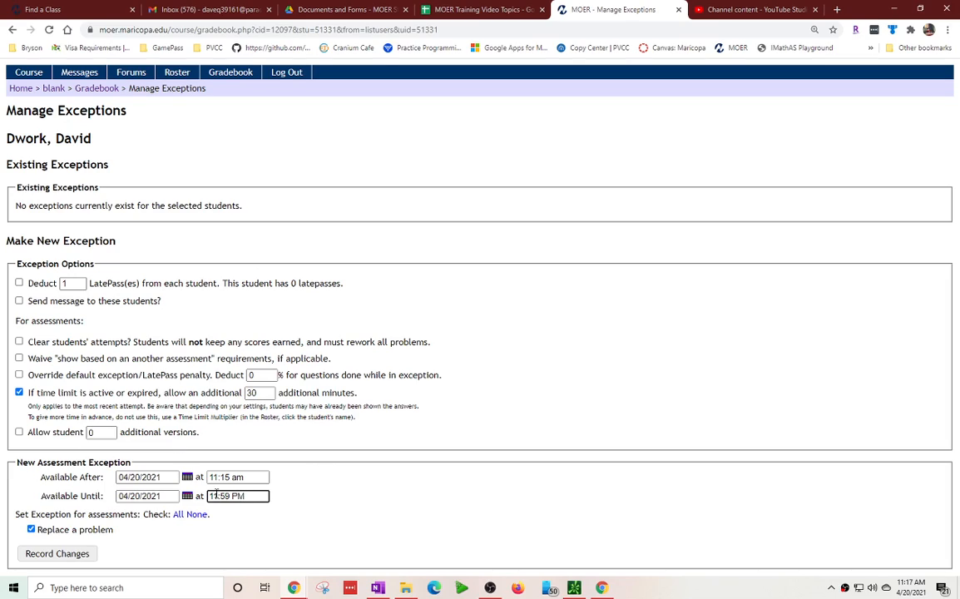
Record the exception changes and return to the student's gradebook detail.
click(57, 553)
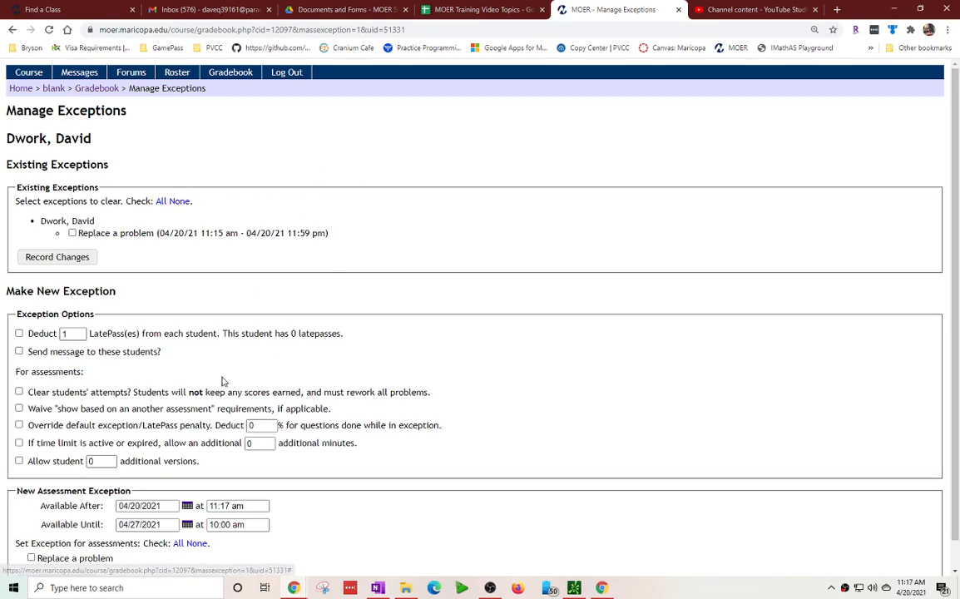
click(97, 88)
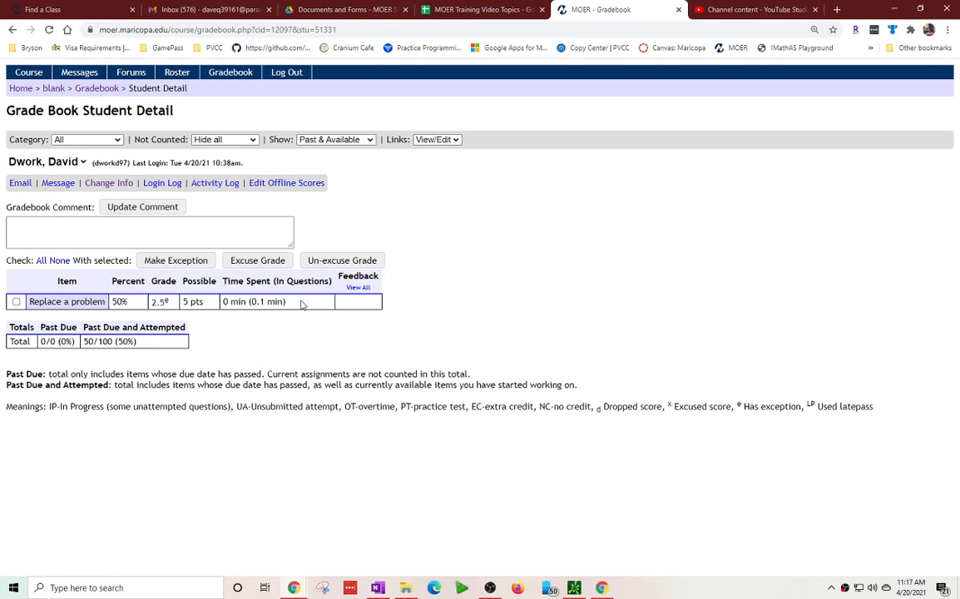